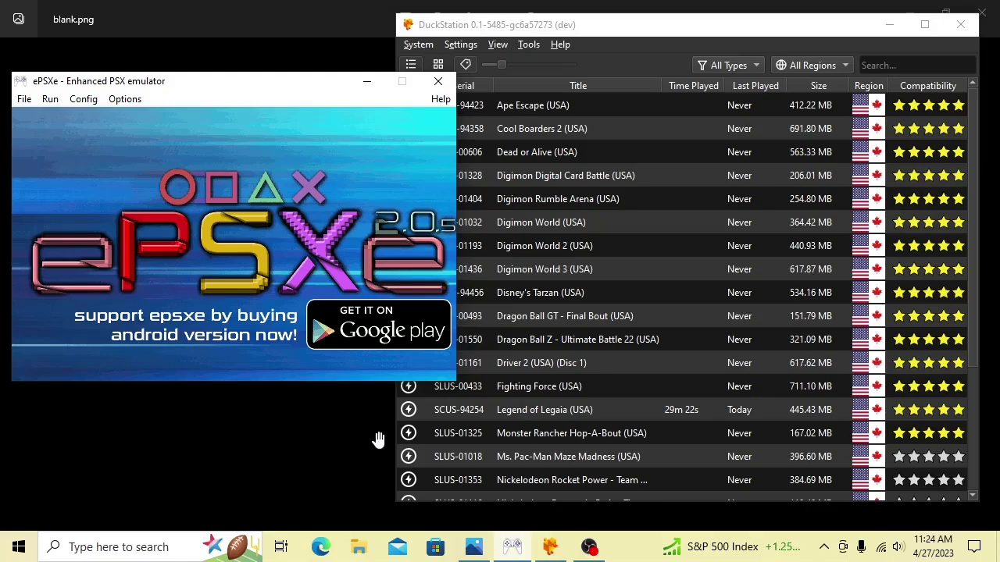
Switch to DuckStation and check the memory card type and directory in its Memory Cards settings.
left_click(604, 275)
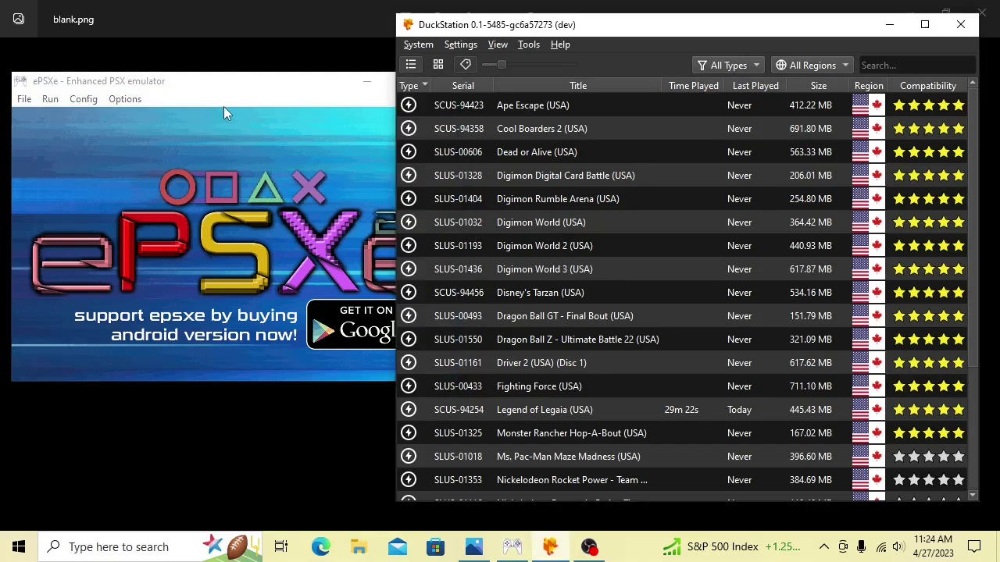
left_click(497, 45)
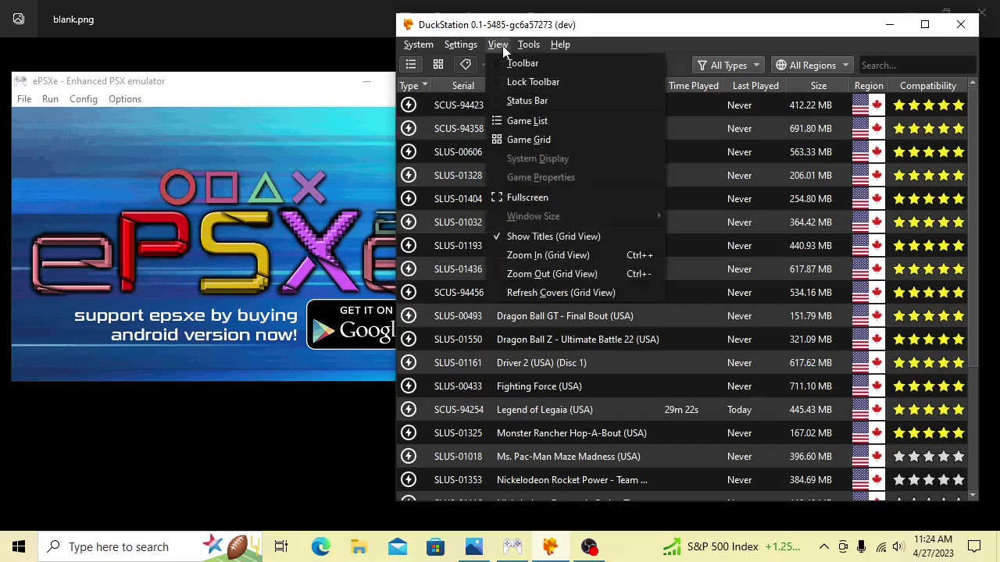
mouse_move(460, 45)
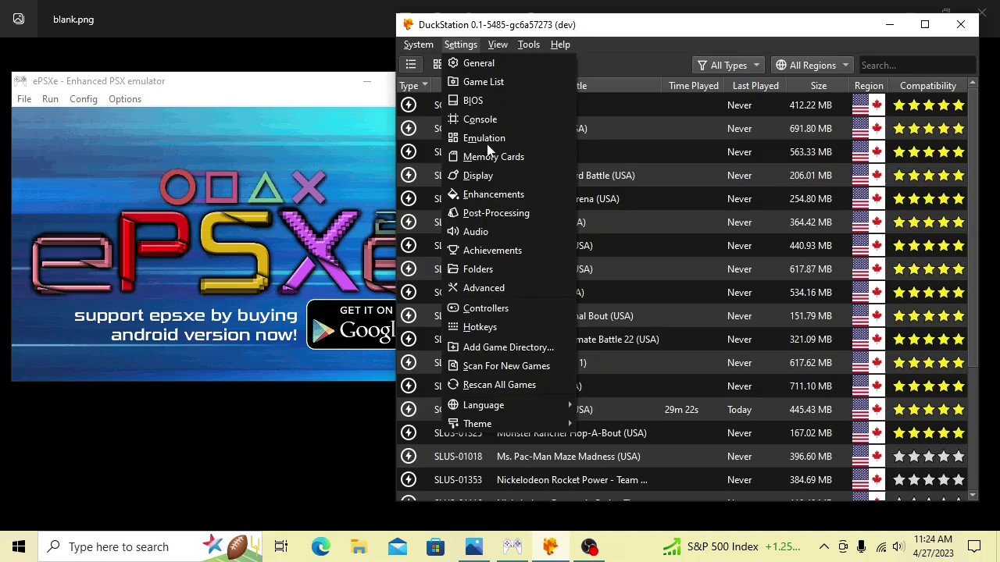
left_click(494, 160)
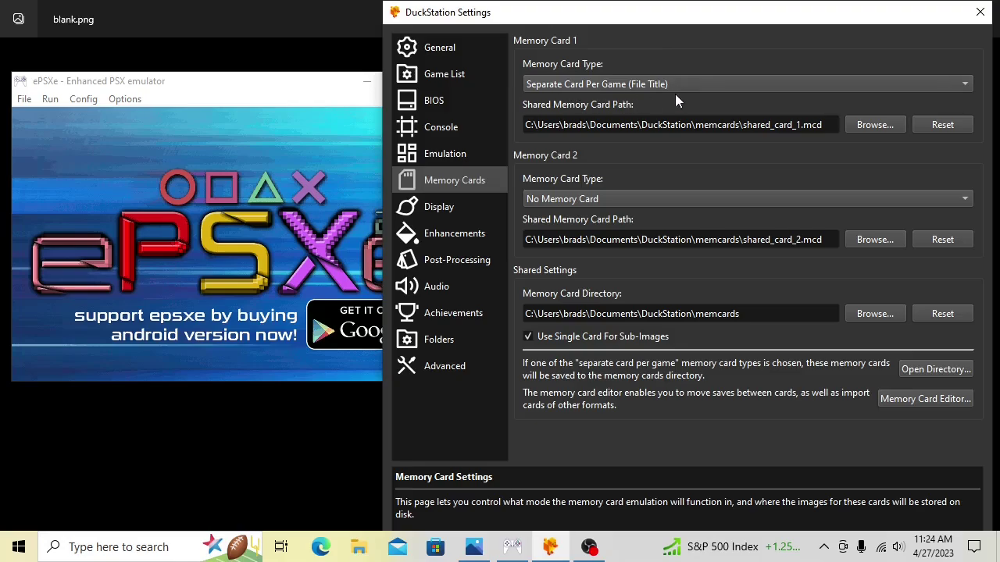
left_click(976, 17)
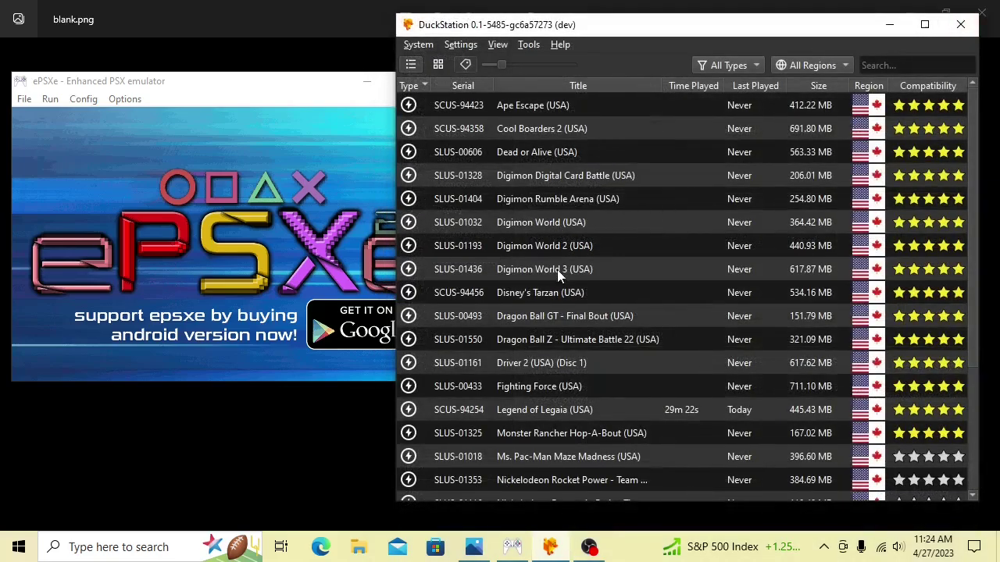
Create an empty memory card for Powerpuff Girls, The - Chemical X-Traction by editing that game's memory cards.
scroll(557, 270, "down", 2)
scroll(538, 419, "down", 1)
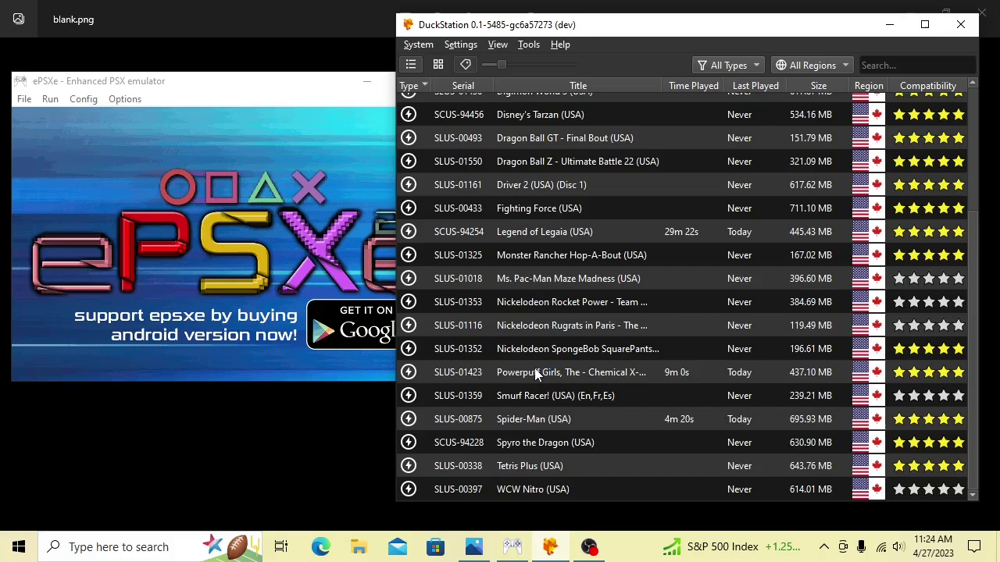
right_click(536, 374)
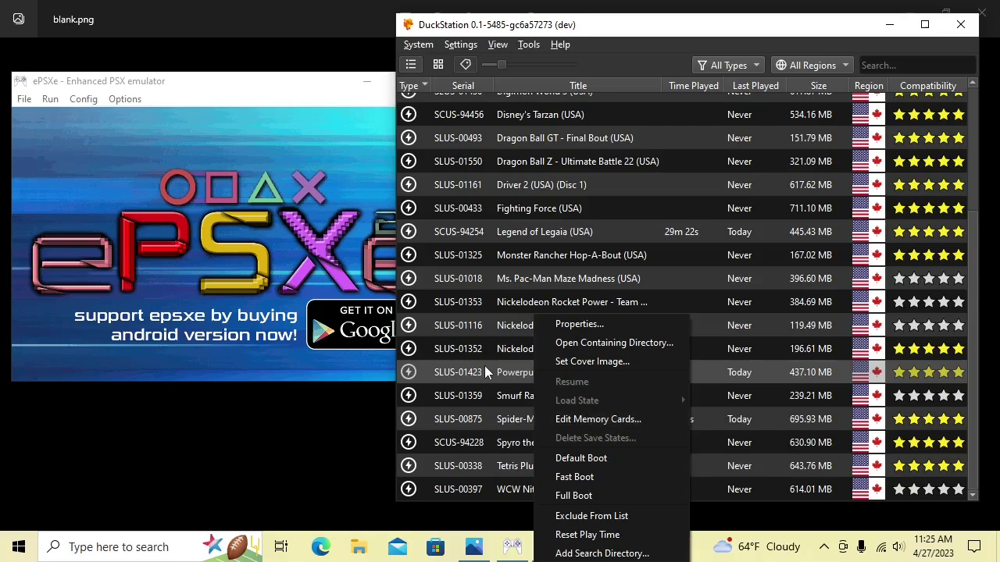
left_click(600, 419)
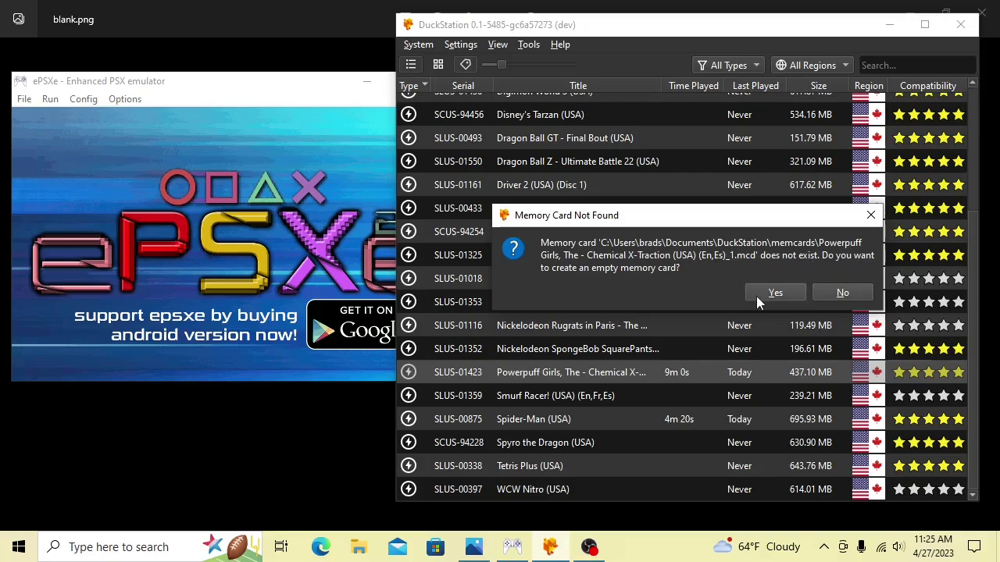
left_click(776, 293)
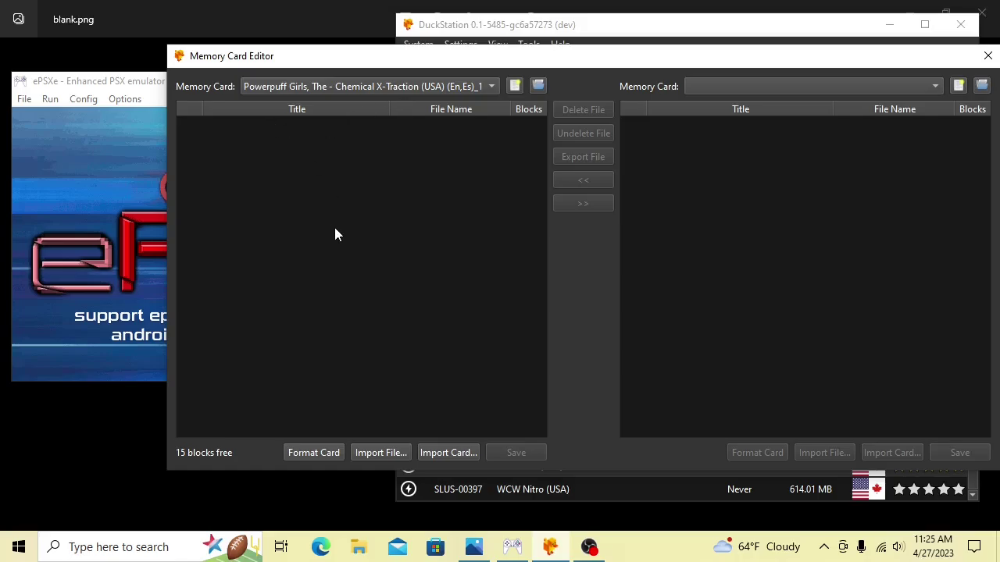
left_click(987, 56)
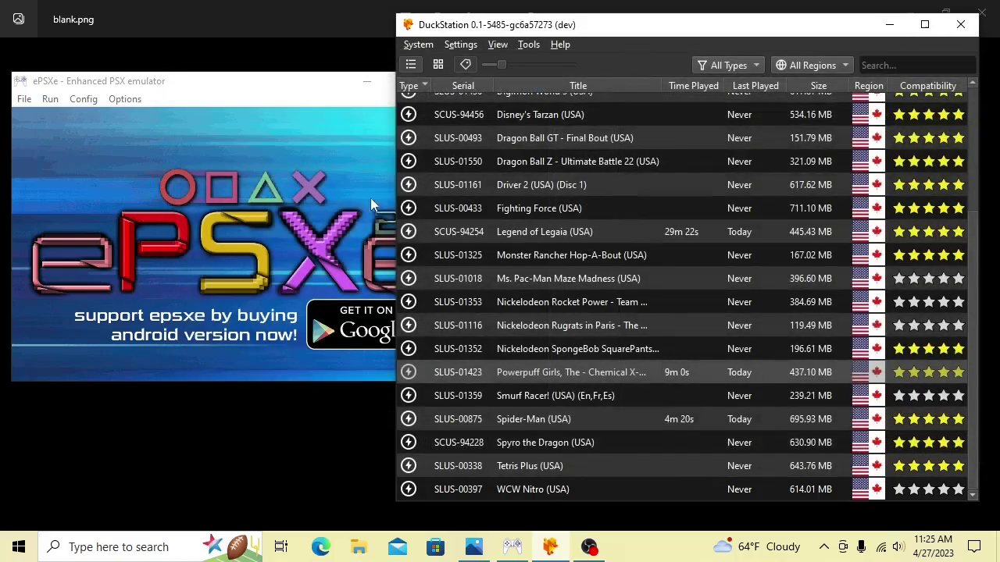
Switch to ePSXe and assign epsxe000.mcr from the ePSXe memcards folder as memory card 1.
left_click(193, 90)
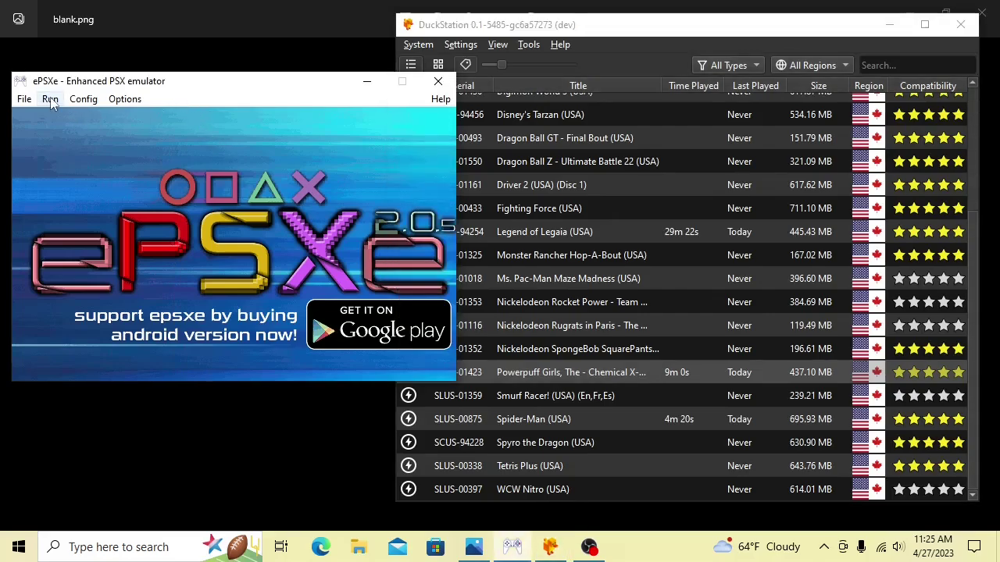
left_click(80, 103)
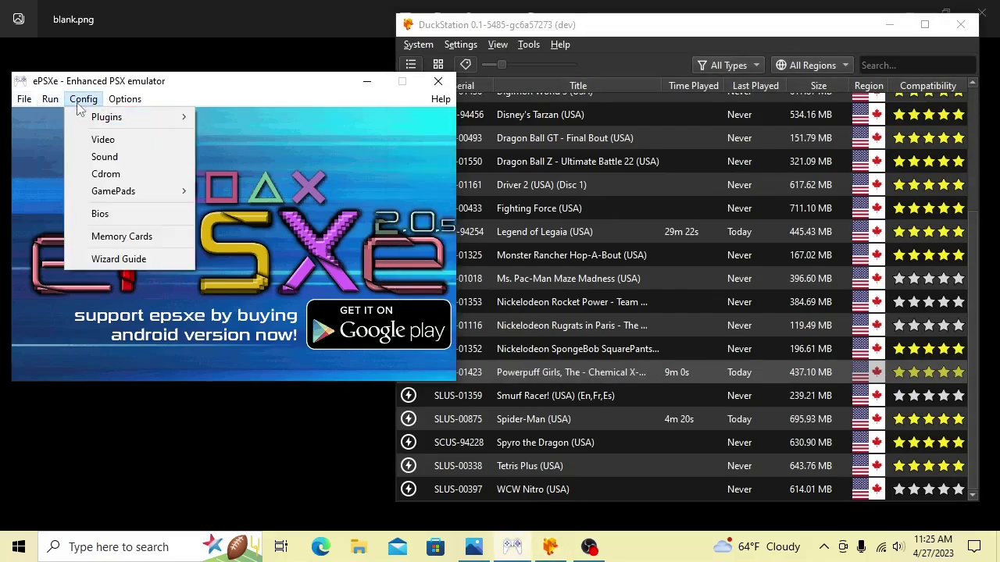
left_click(107, 243)
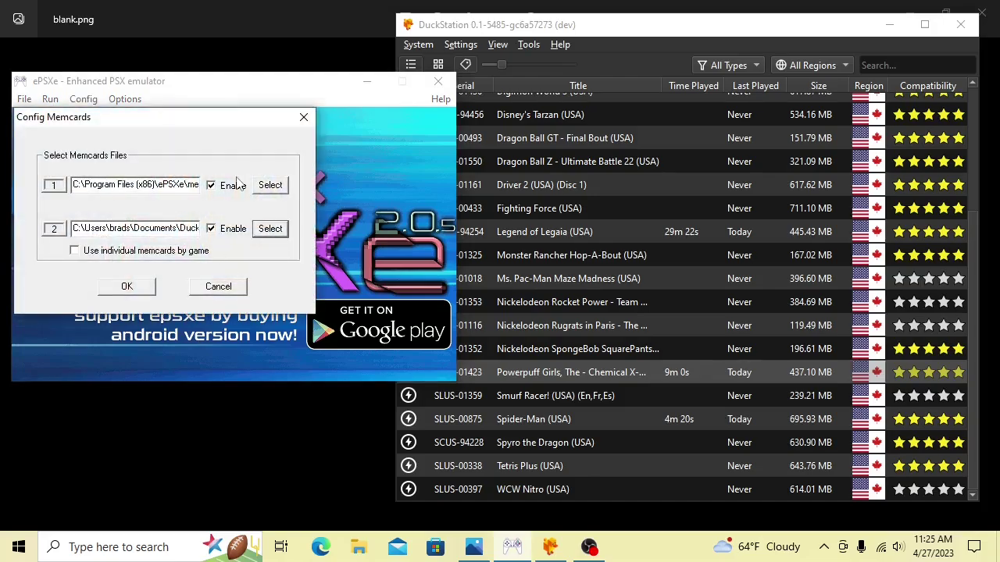
left_click(268, 187)
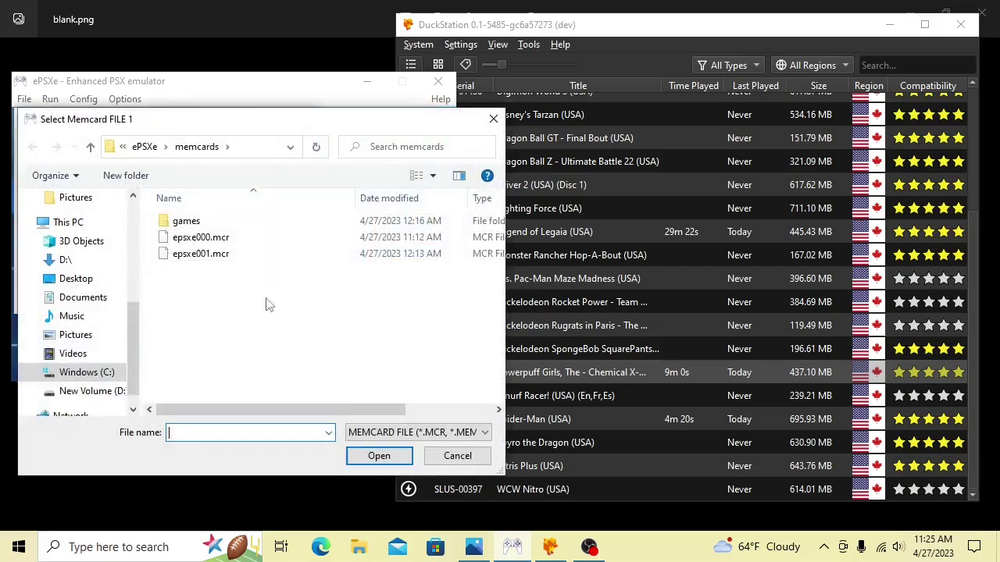
left_click(239, 246)
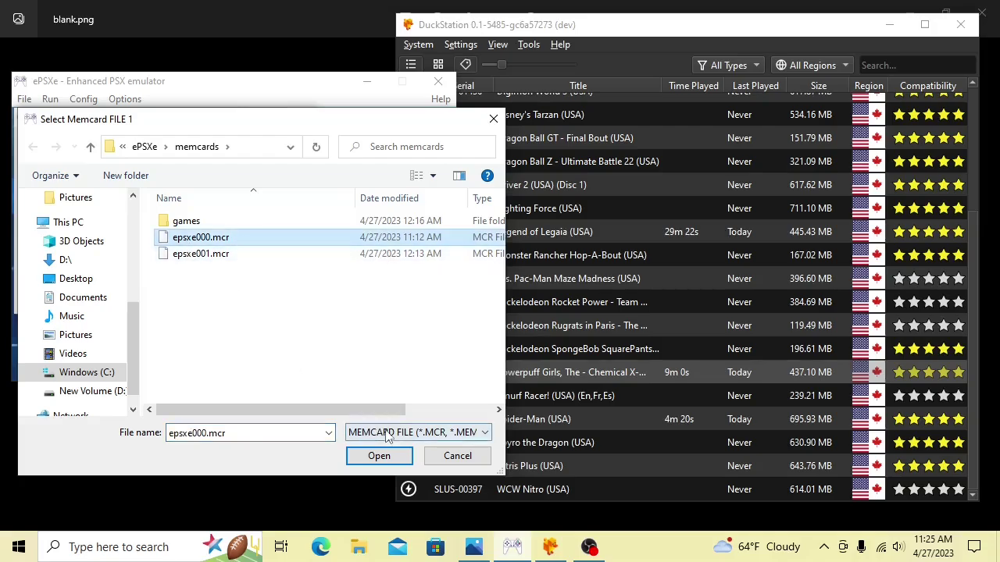
left_click(373, 462)
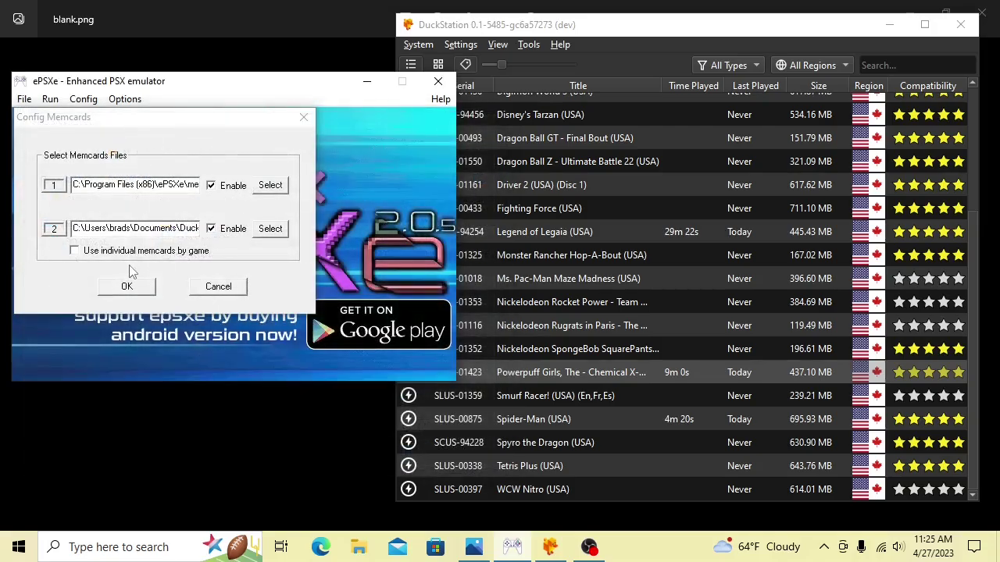
Assign the Powerpuff Girls .mcd file from Documents\DuckStation\memcards as memory card 2 and accept the memory card configuration.
left_click(271, 229)
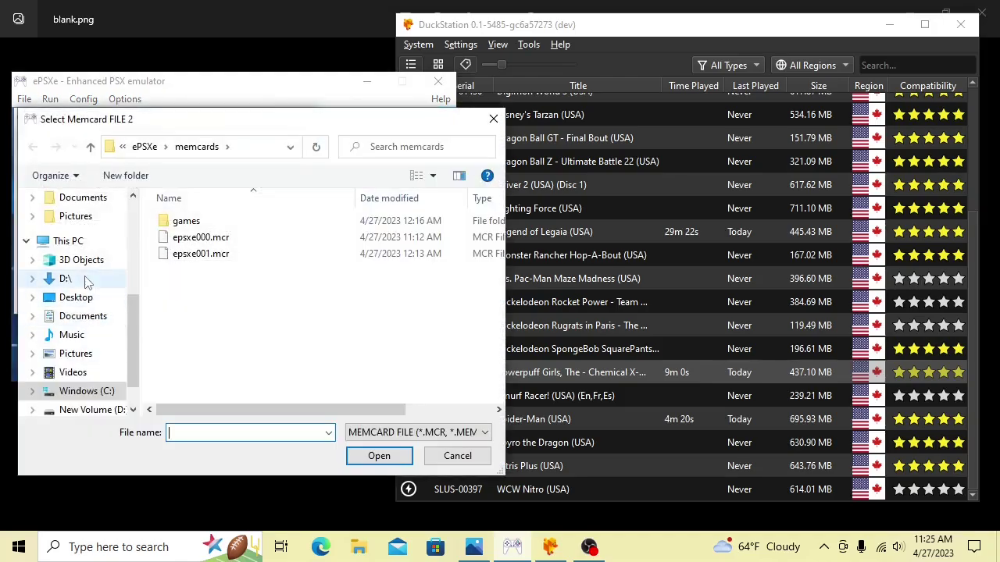
left_click(83, 315)
double_click(195, 222)
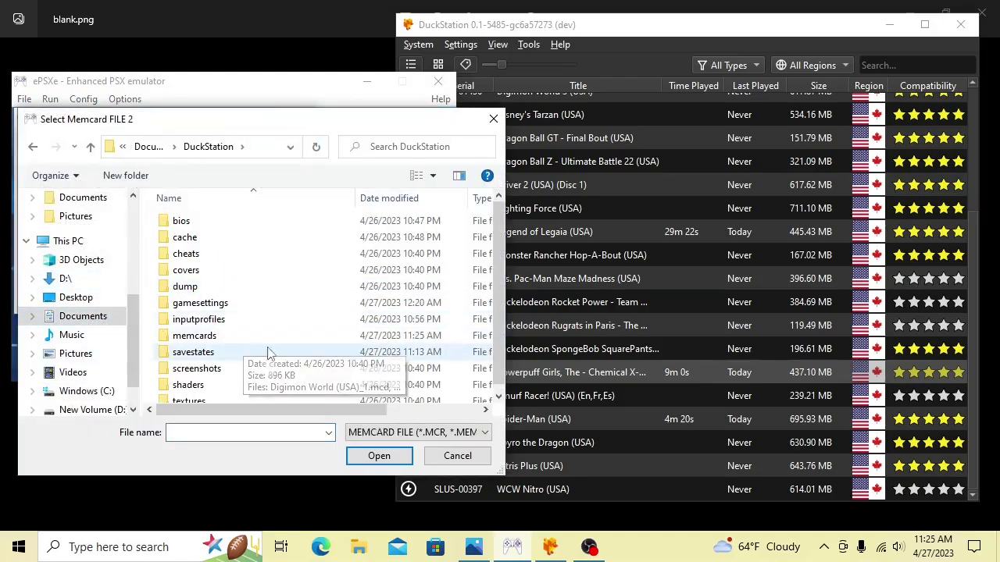
double_click(220, 338)
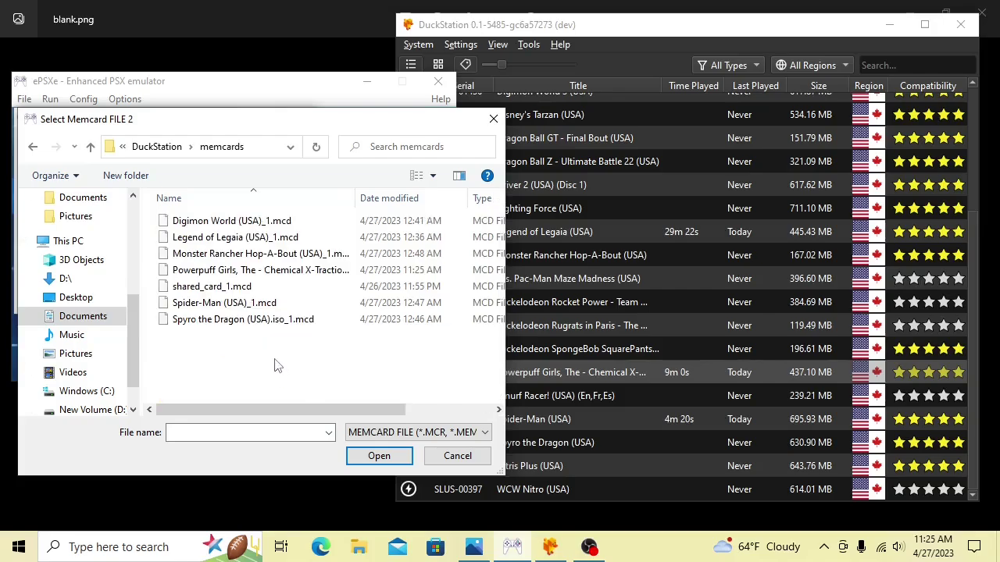
left_click(213, 271)
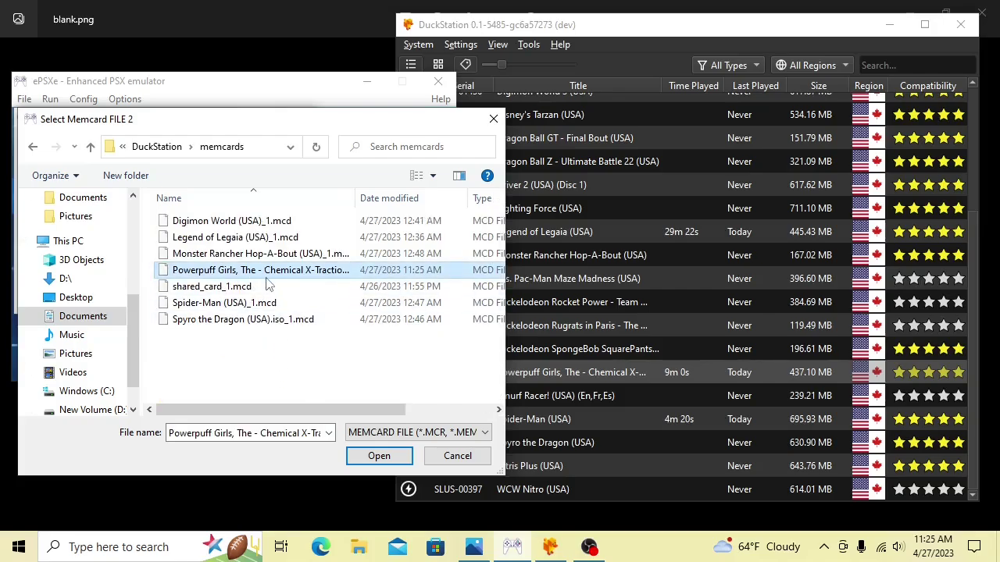
left_click(379, 456)
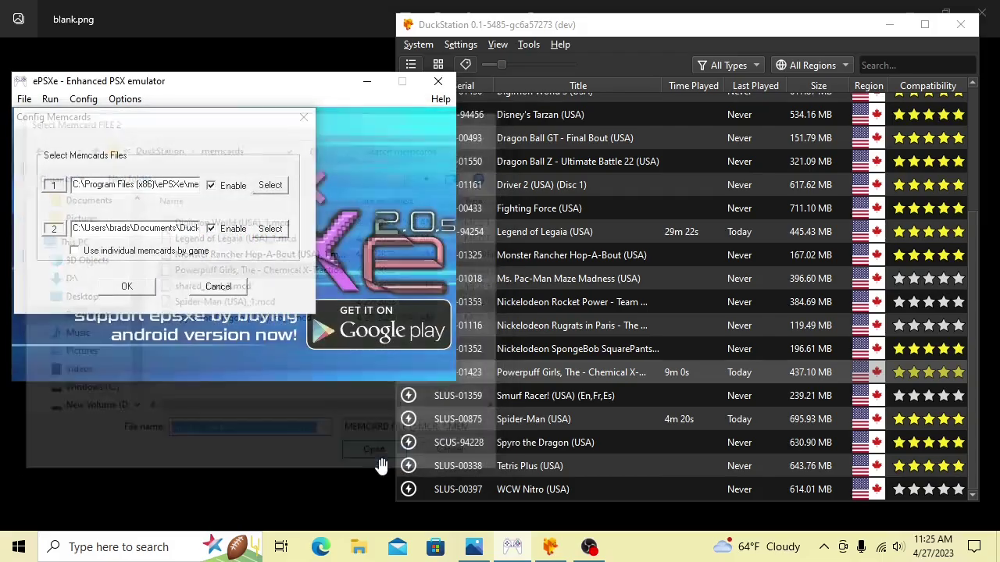
left_click(137, 287)
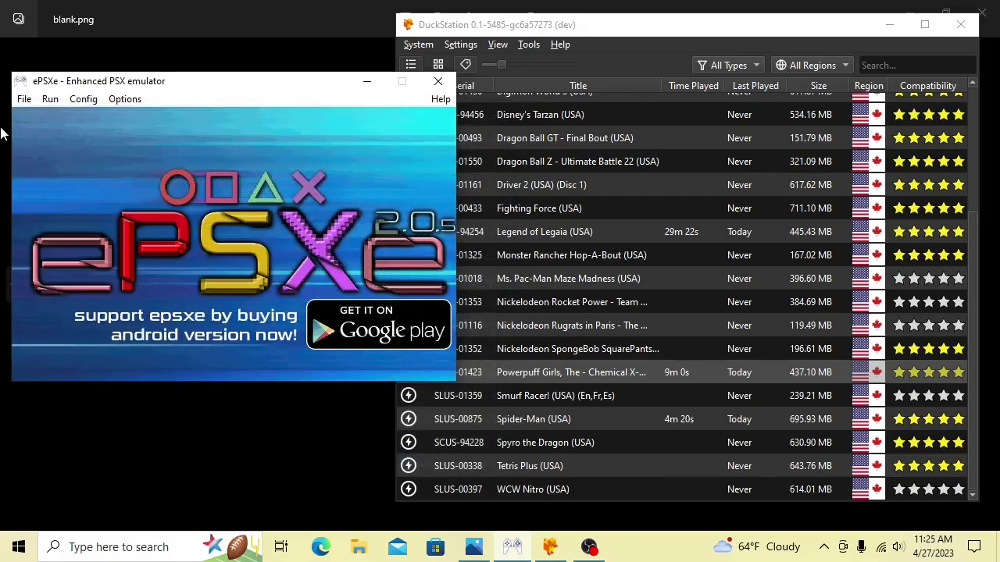
Run the PlayStation BIOS in ePSXe and enter its Memory Card manager.
left_click(24, 98)
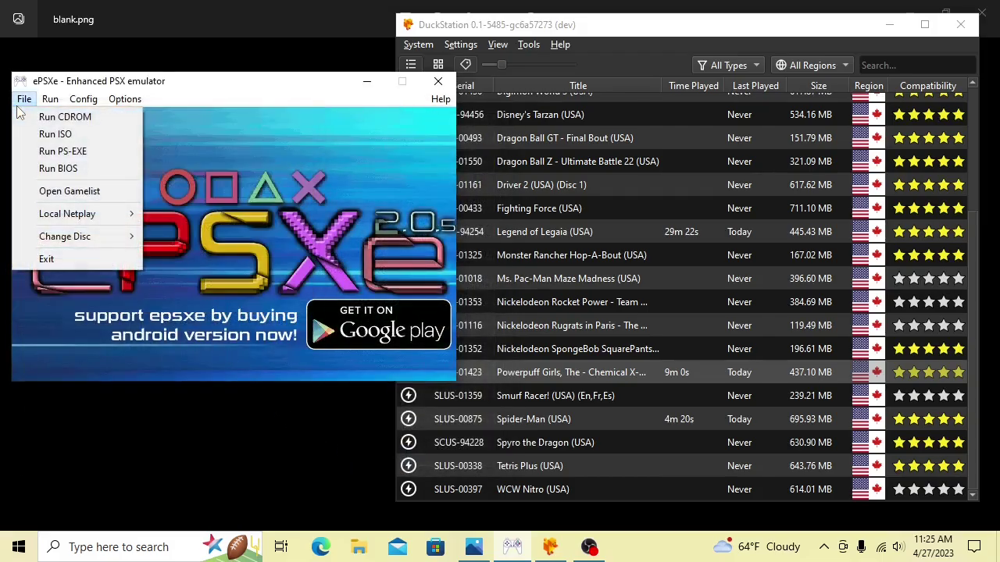
left_click(65, 170)
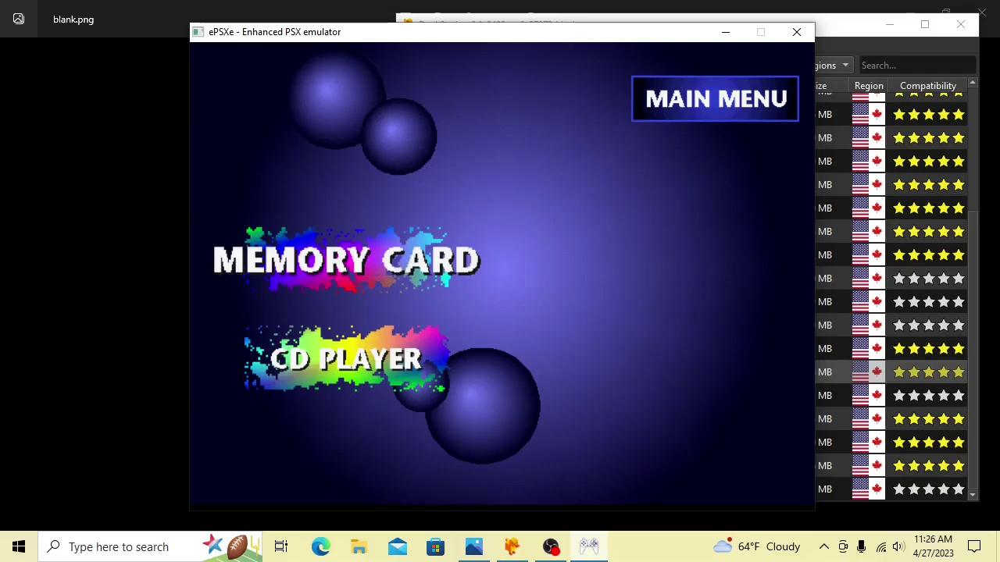
key("x")
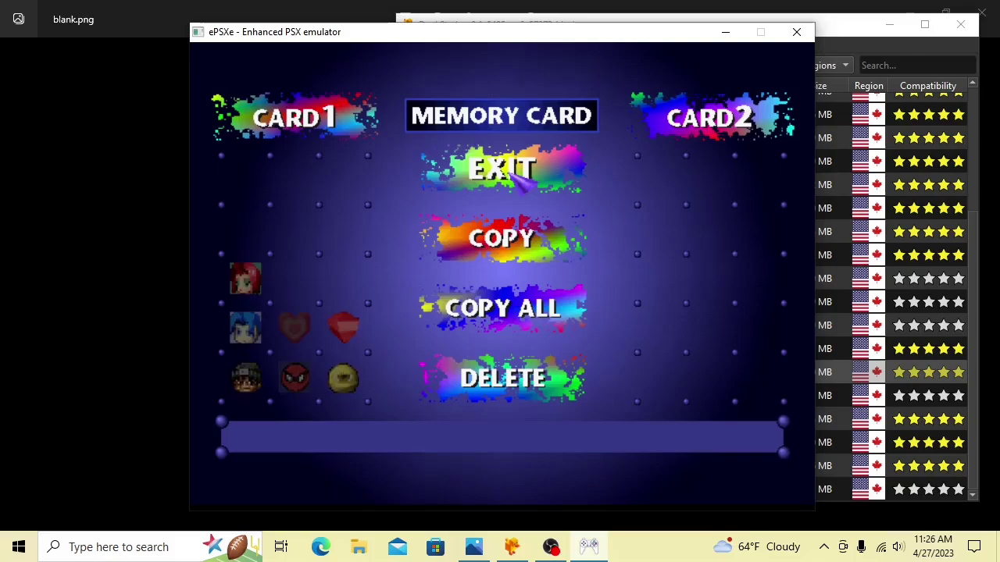
Copy the POWERPUFF GIRLS 00 save file from Card 1 to Card 2.
key("Down")
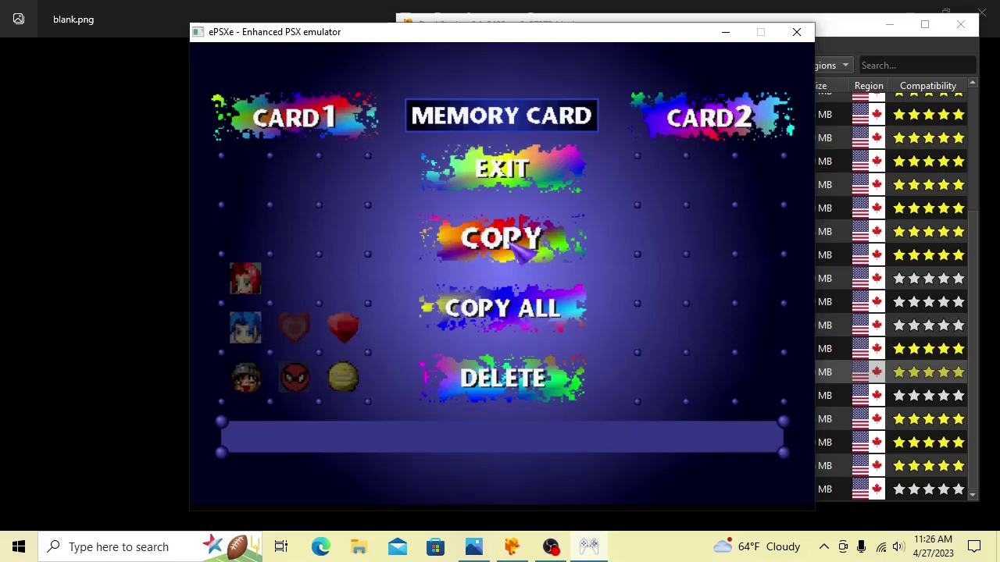
key("x")
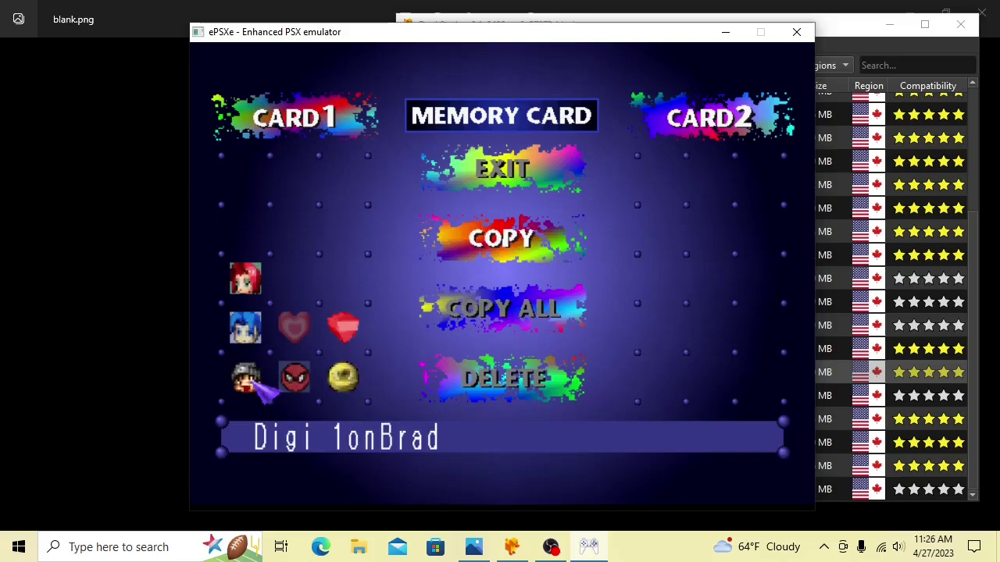
key("Right")
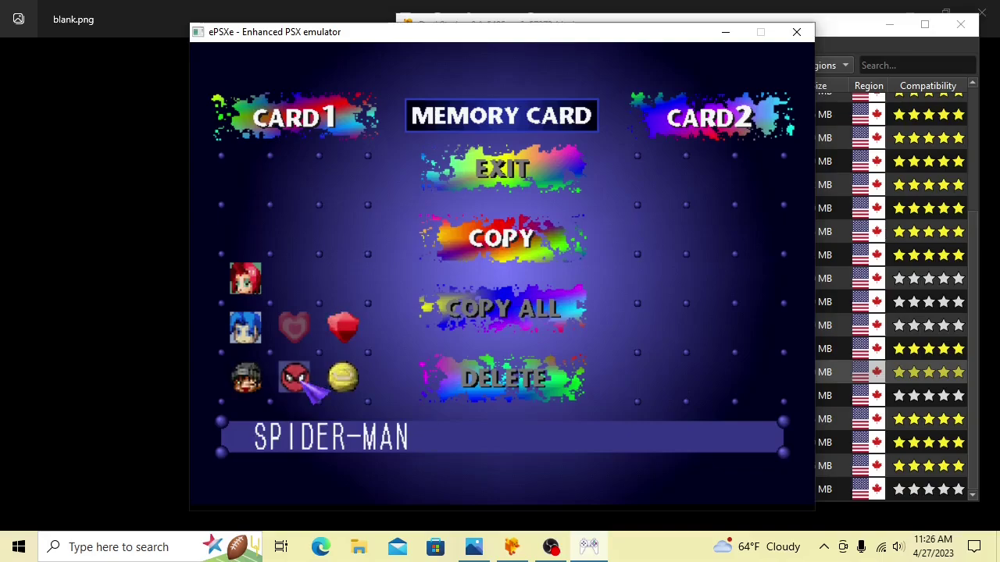
key("Right")
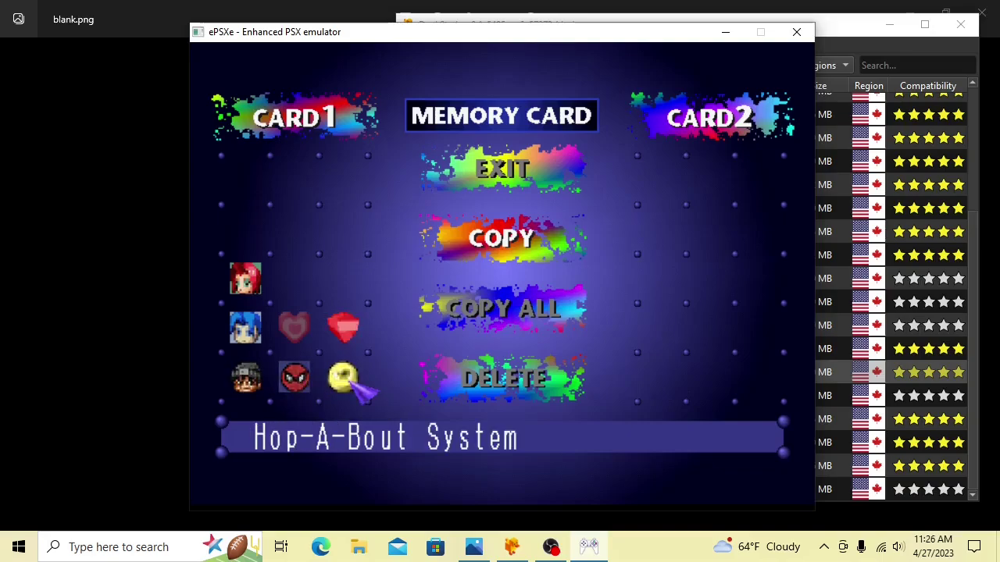
key("Up")
key("Left")
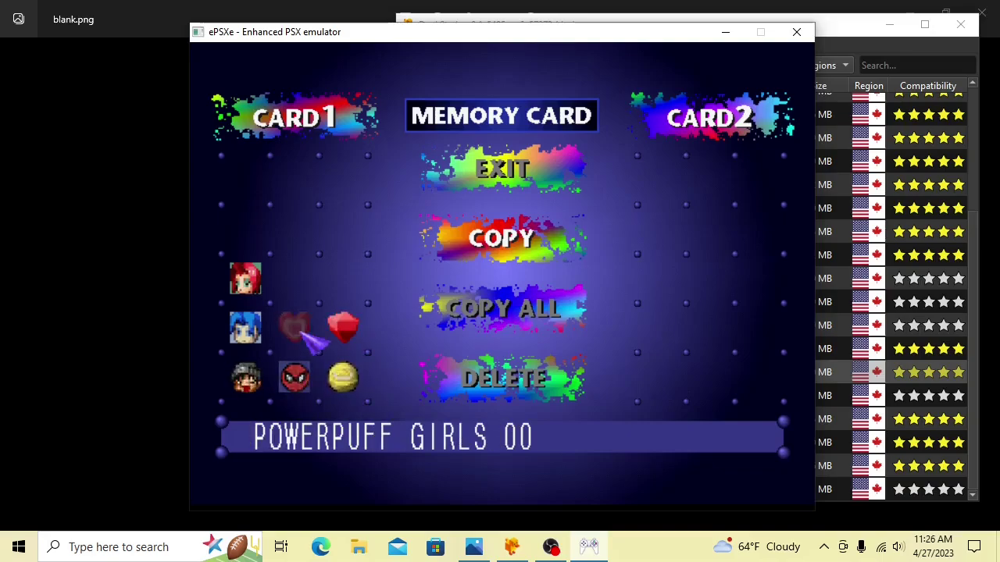
key("Left")
key("Right")
key("z")
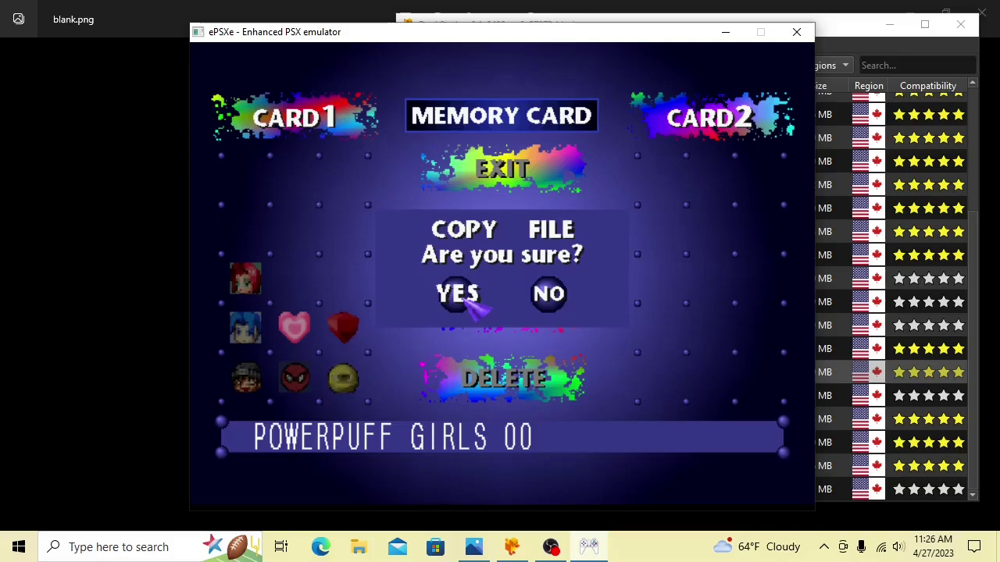
key("z")
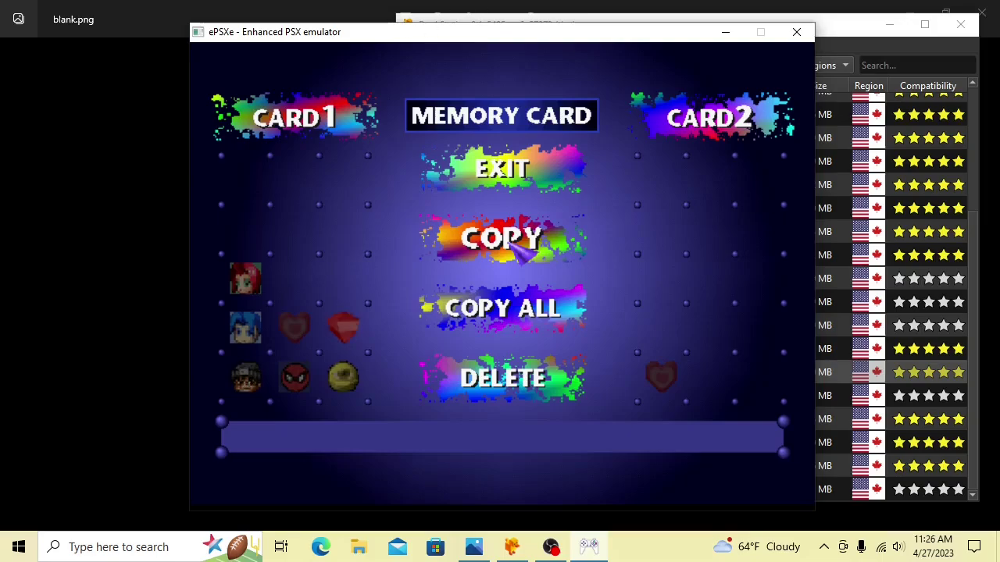
Quit the BIOS session and switch back to DuckStation, selecting the Powerpuff Girls game in the list.
left_click(796, 31)
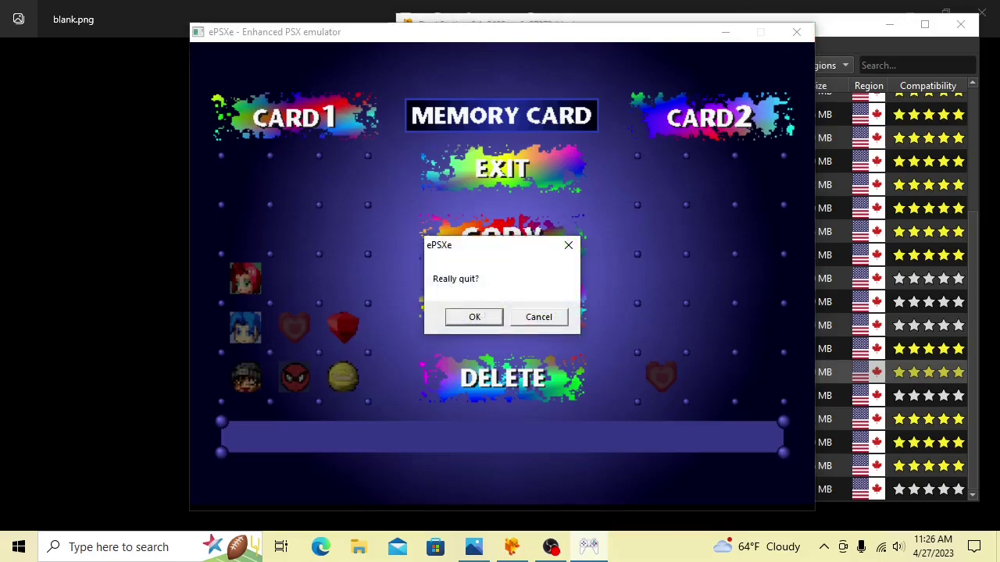
key("Return")
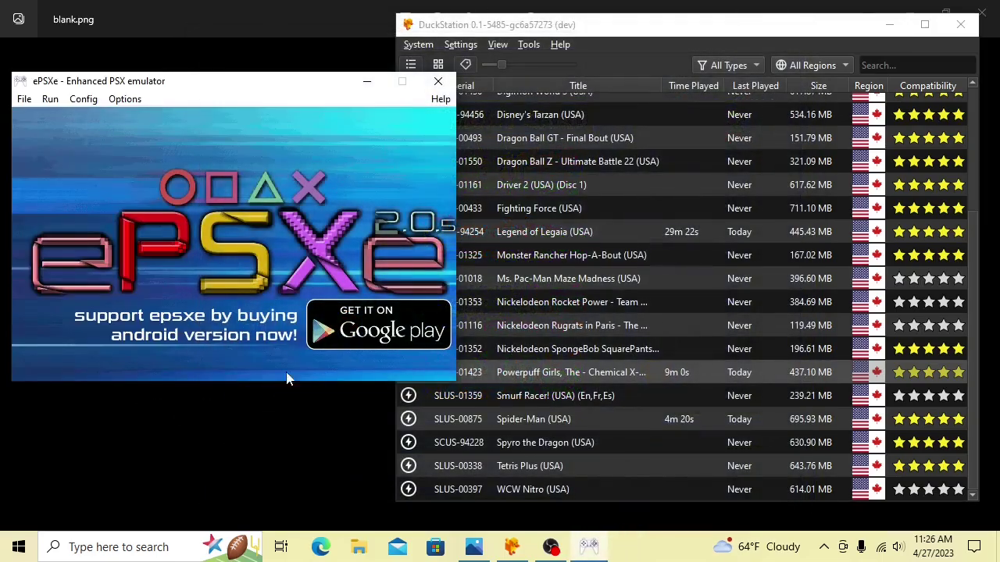
left_click(547, 373)
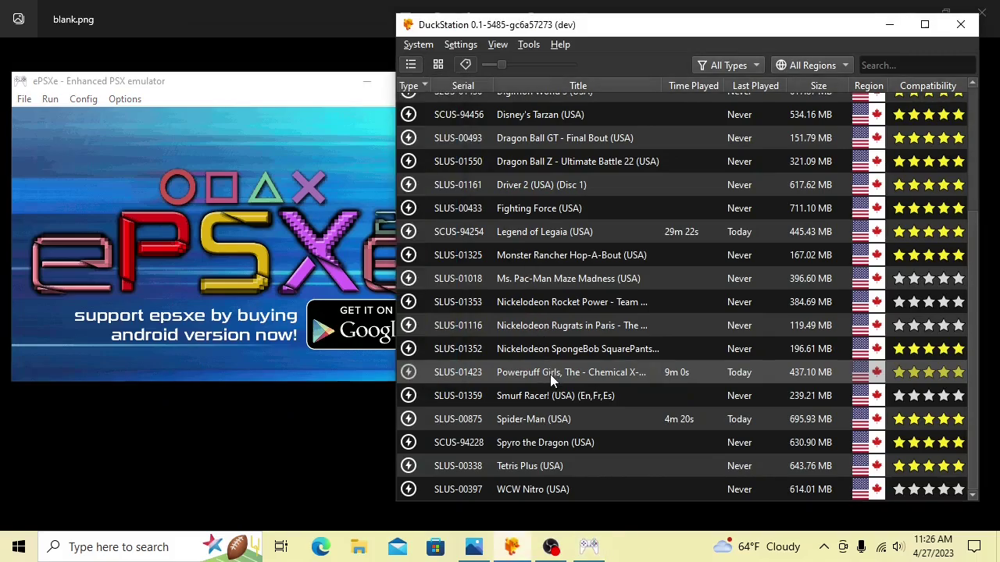
Launch the Powerpuff Girls game in English and load the POWERPUFF GIRLS 00 save from memory card slot 1.
double_click(550, 373)
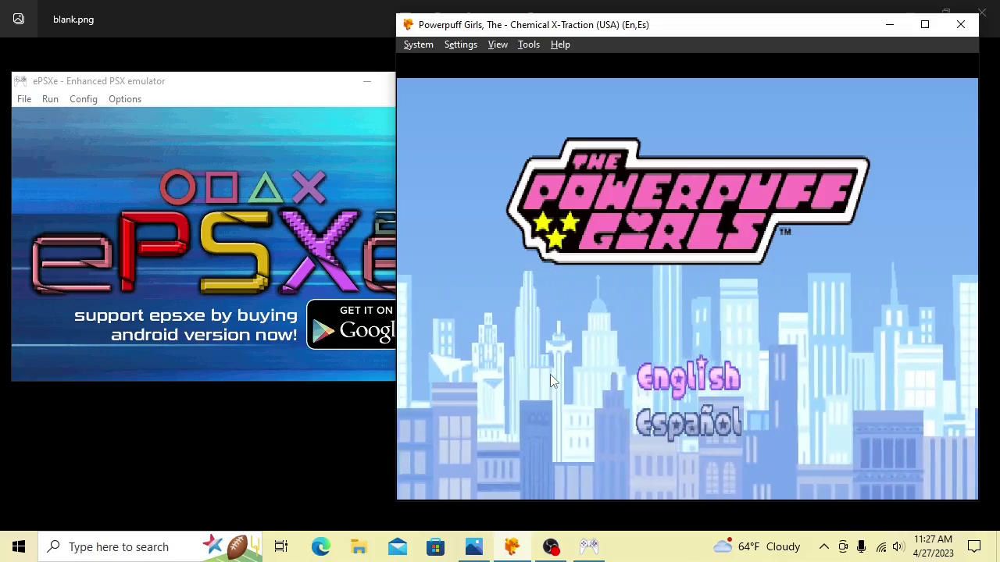
key("Return")
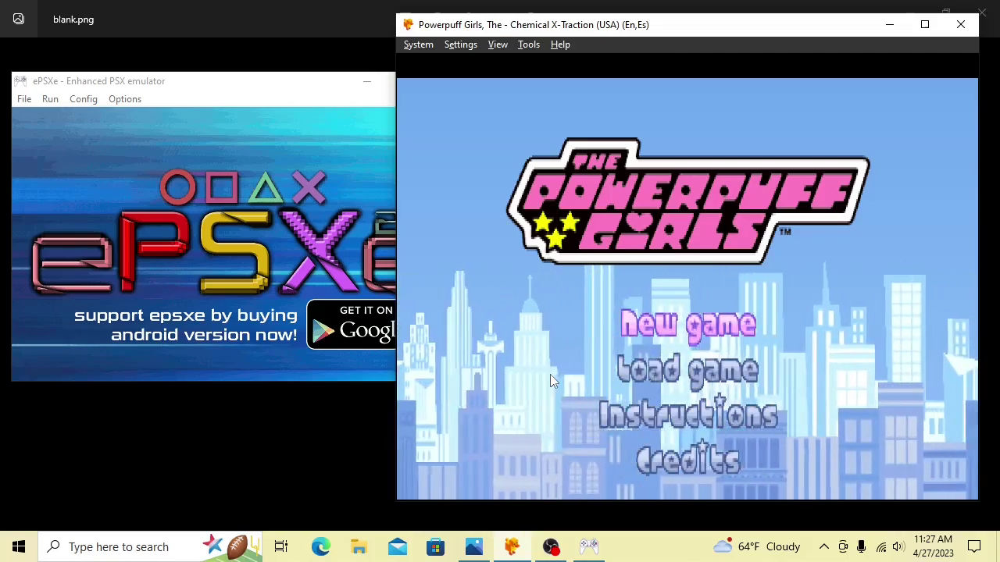
key("Down")
key("Return")
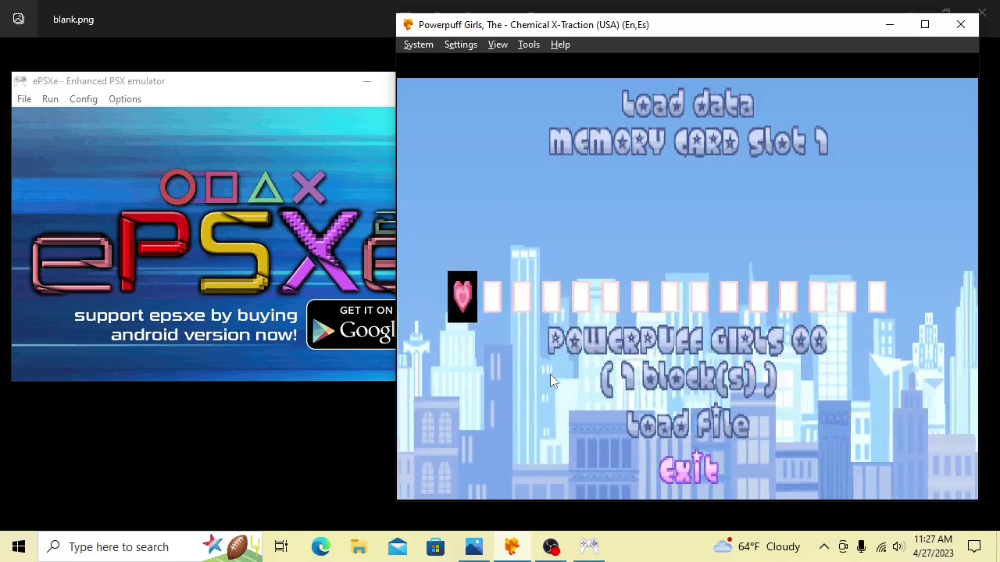
key("Return")
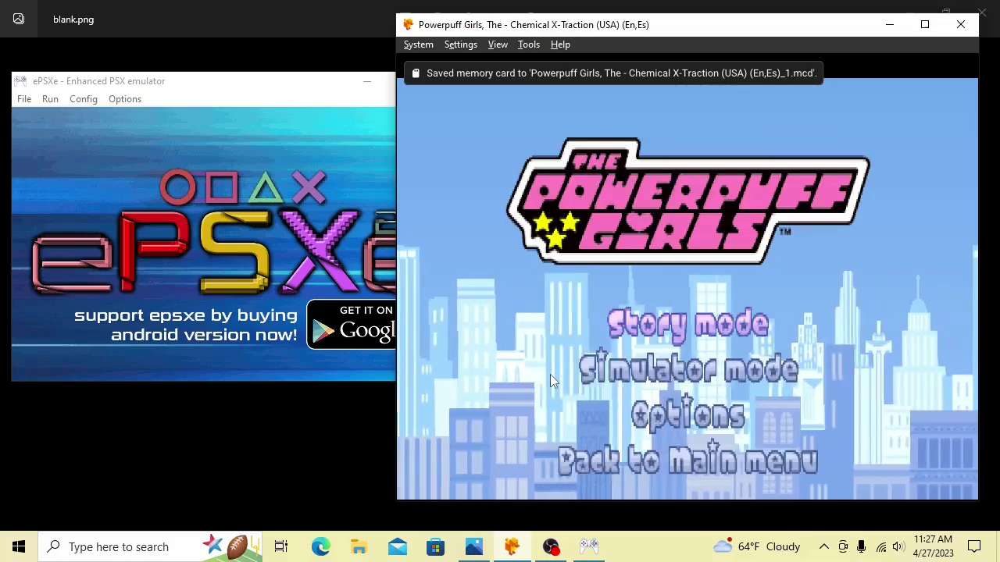
Enter Story mode and cycle through the three playable characters to check each one's saved completion percentage.
key("Return")
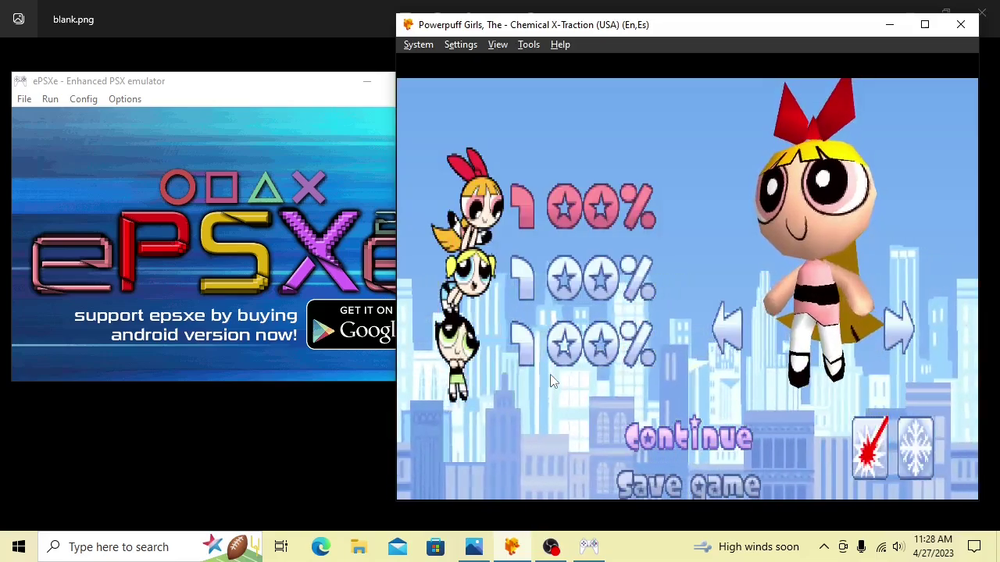
key("Left")
key("Left")
key("Right")
key("Right")
key("Right")
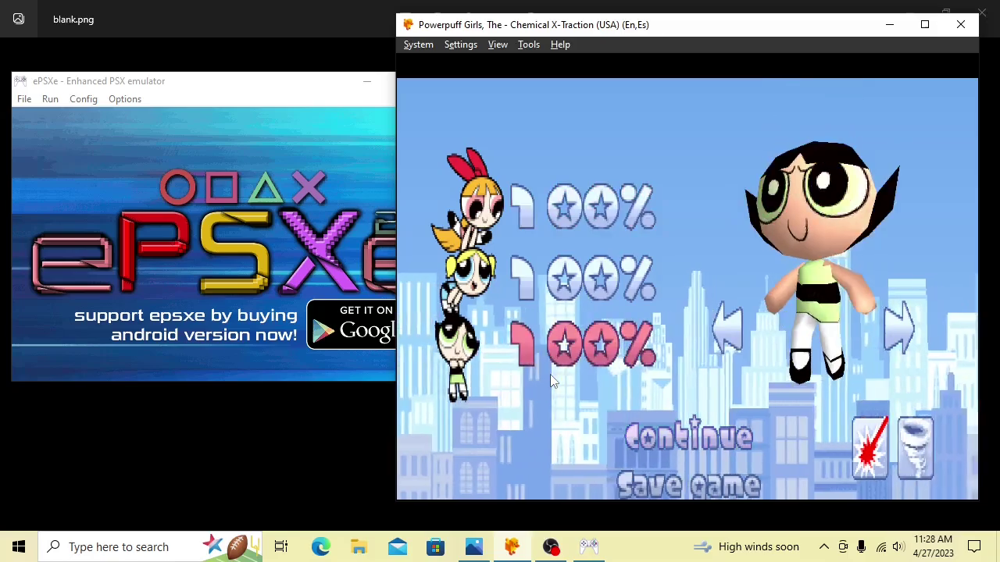
key("Left")
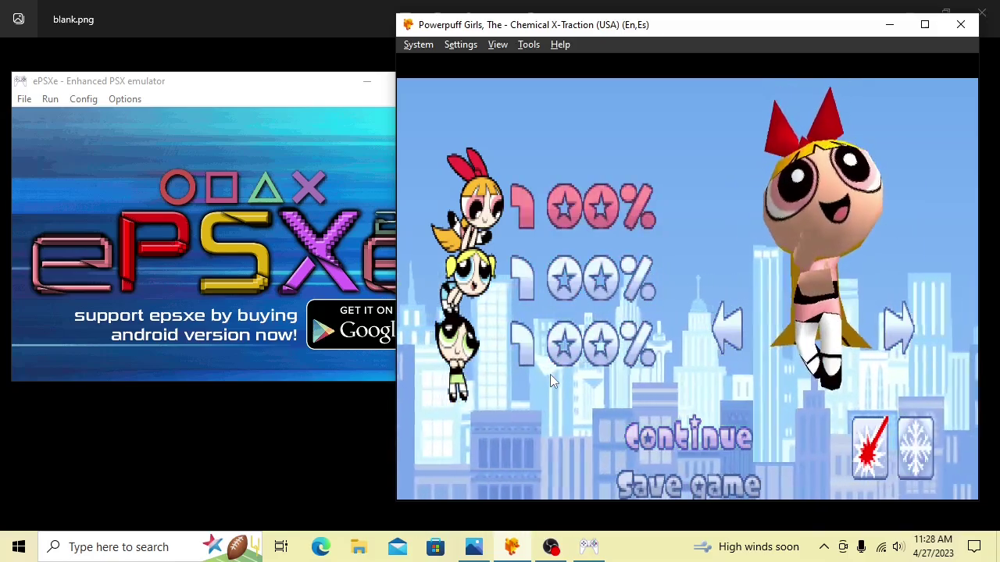